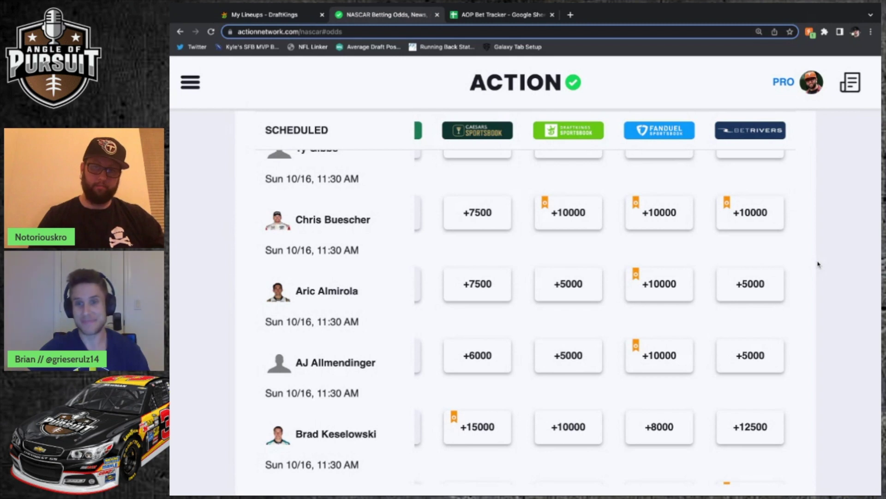
# - Examine the outright winner odds for the longshot drivers, from Chris Buescher down to Michael McDowell, across the sportsbooks
pyautogui.scroll(-1, 818, 264)
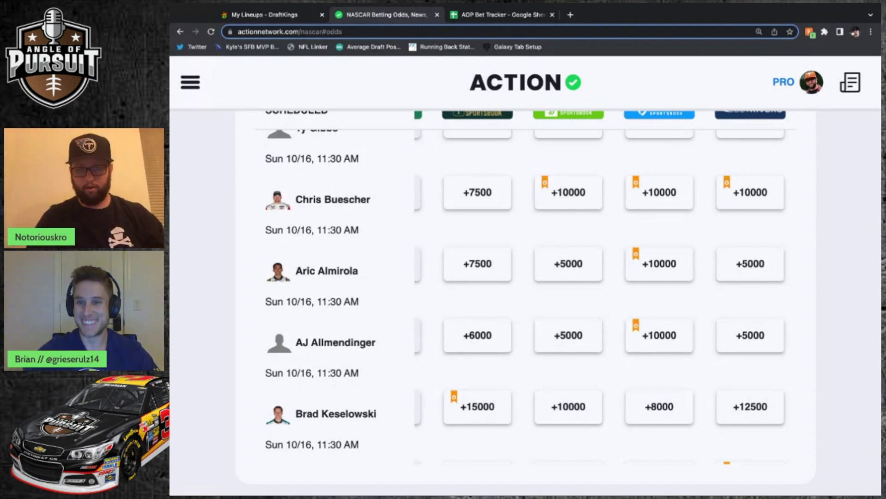
pyautogui.scroll(-1, 830, 222)
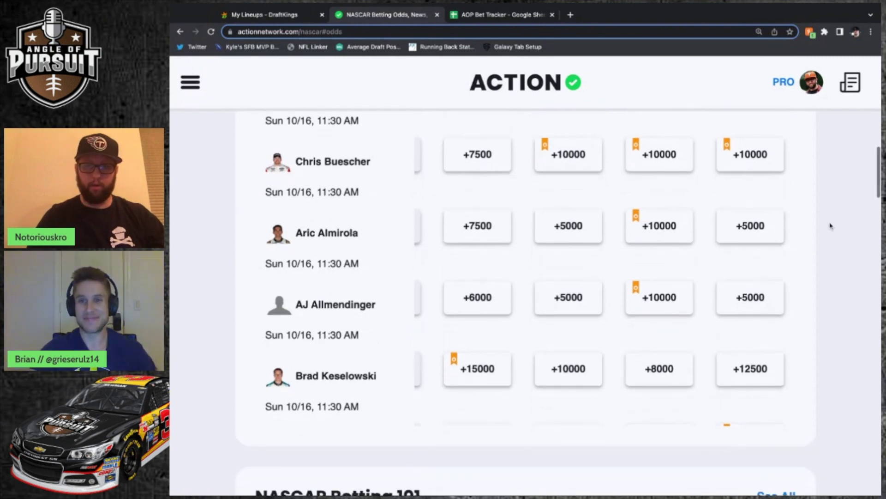
pyautogui.scroll(1, 830, 221)
pyautogui.scroll(-2, 679, 250)
pyautogui.scroll(-1, 680, 251)
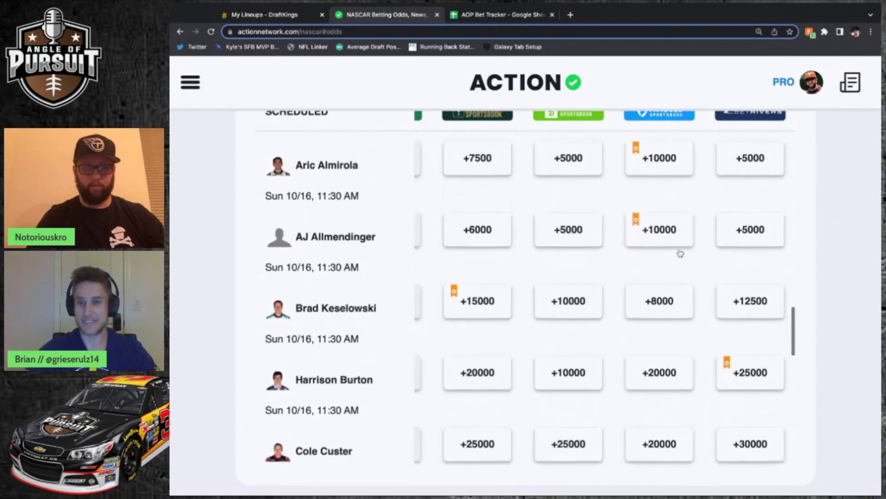
pyautogui.scroll(-1, 681, 253)
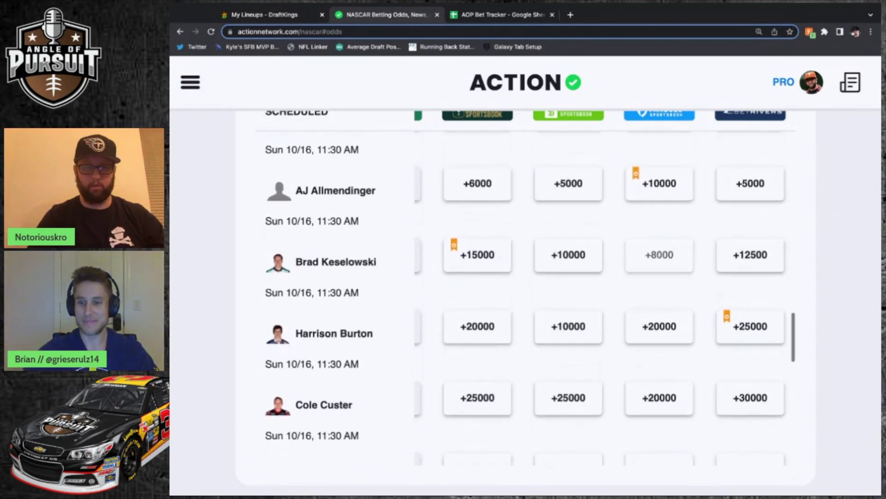
pyautogui.scroll(-1, 680, 253)
pyautogui.scroll(6, 822, 277)
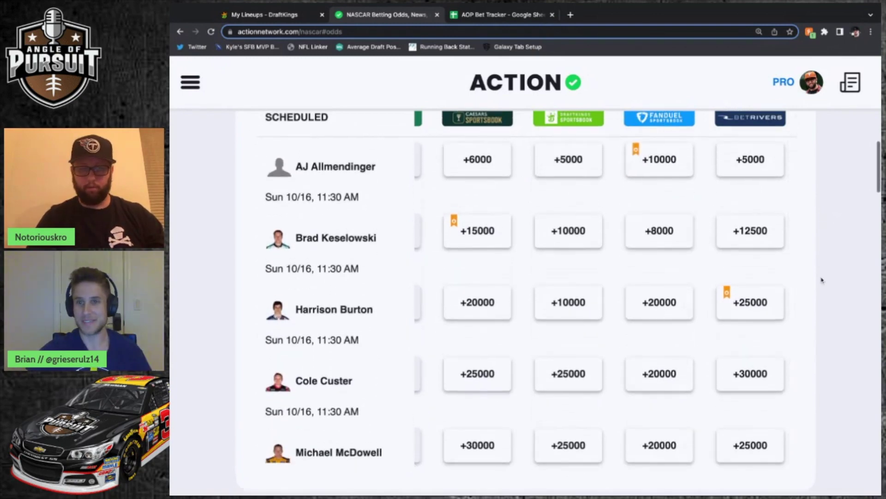
pyautogui.scroll(-9, 823, 280)
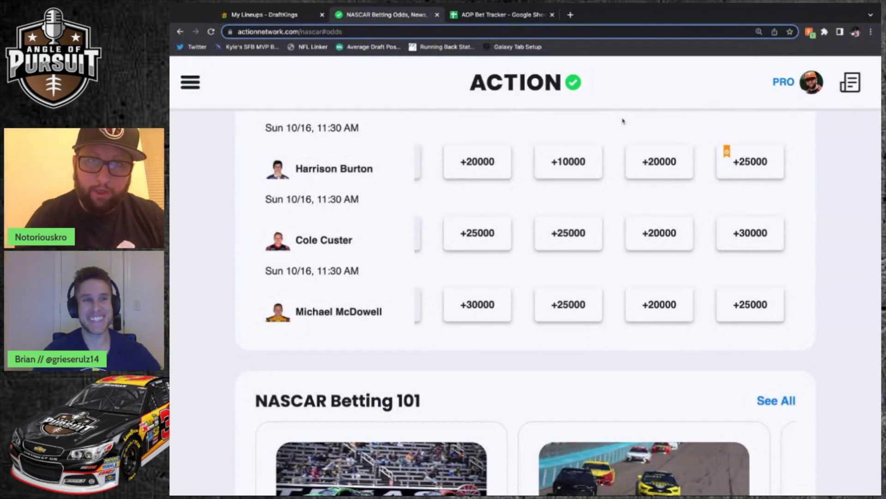
# - In the AOP Bet Tracker spreadsheet, move the bets in B506:D513 down one row to start at B507
pyautogui.click(501, 15)
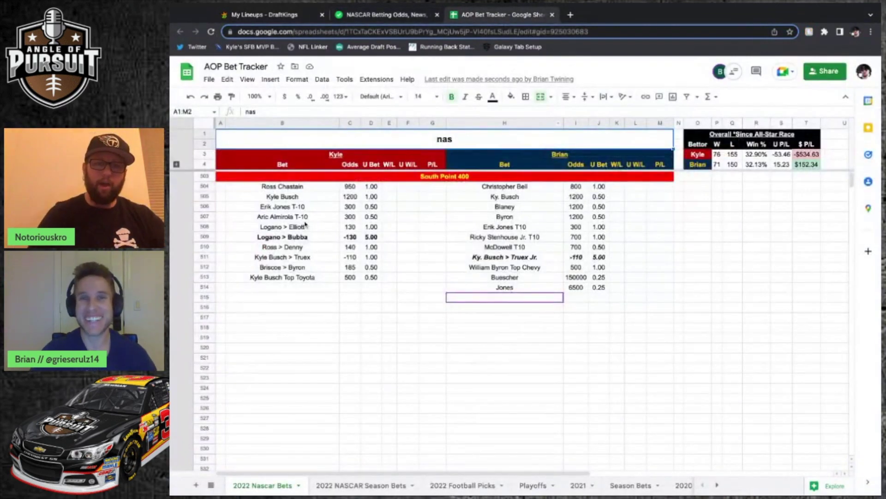
pyautogui.click(289, 207)
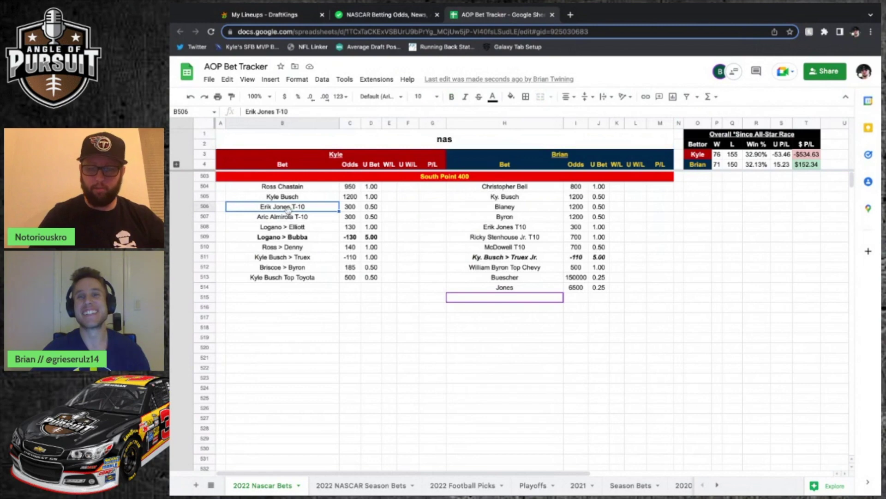
pyautogui.moveTo(288, 207); pyautogui.dragTo(288, 277)
pyautogui.hotkey('shift', 'Right')
pyautogui.hotkey('shift', 'Right')
pyautogui.hotkey('ctrl', 'c')
pyautogui.click(282, 216)
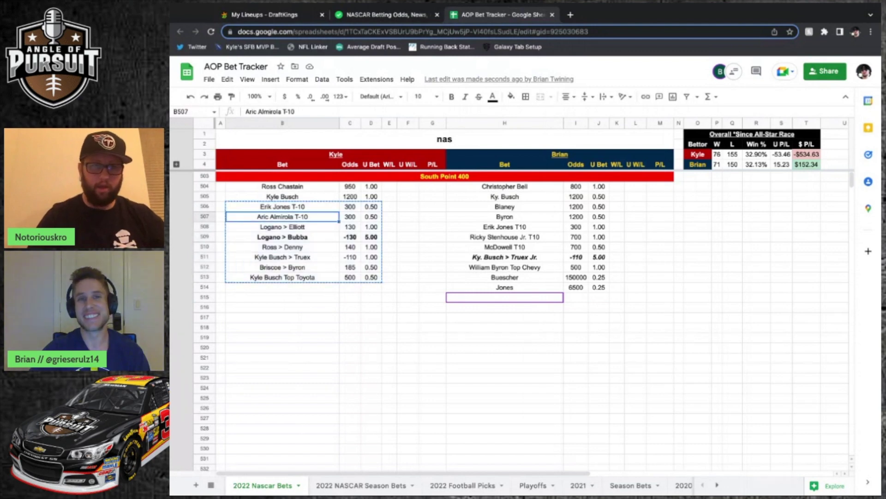
pyautogui.hotkey('ctrl', 'v')
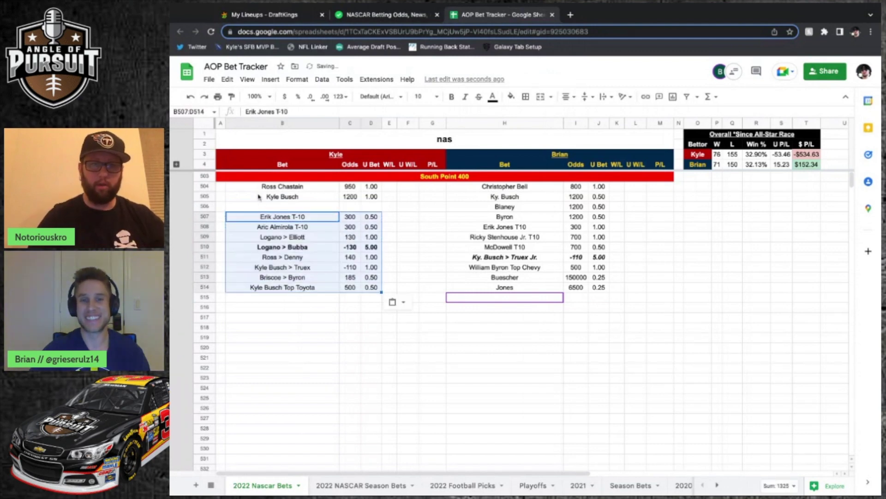
# - Enter a new bet in row 506: michael mcdowell with odds 30000 and a 0.25 unit stake
pyautogui.click(269, 207)
pyautogui.write('michae')
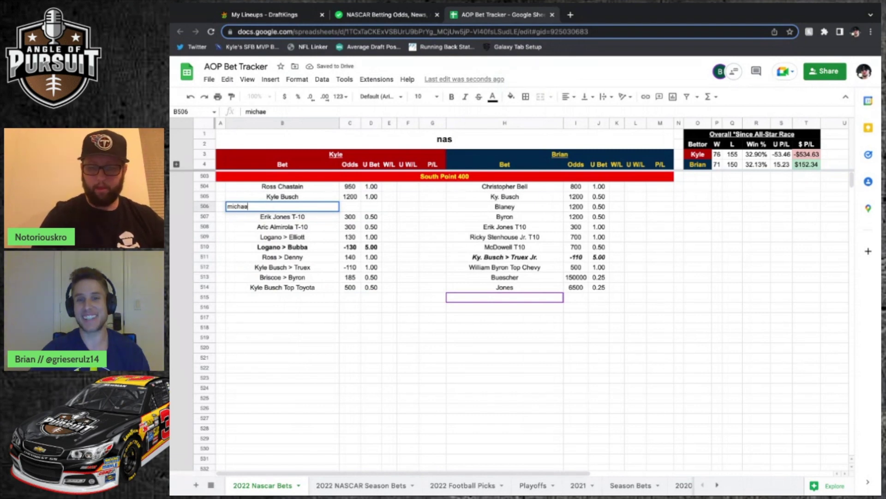
pyautogui.write('l mcdowell')
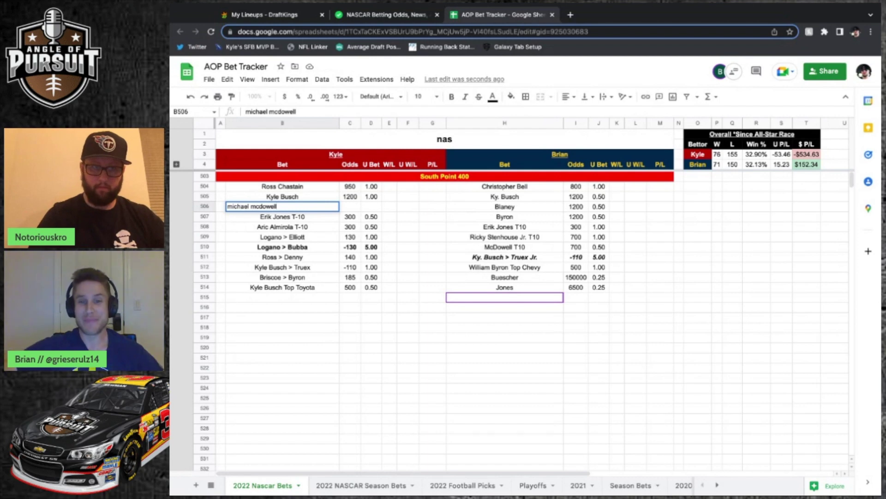
pyautogui.click(350, 206)
pyautogui.write('3')
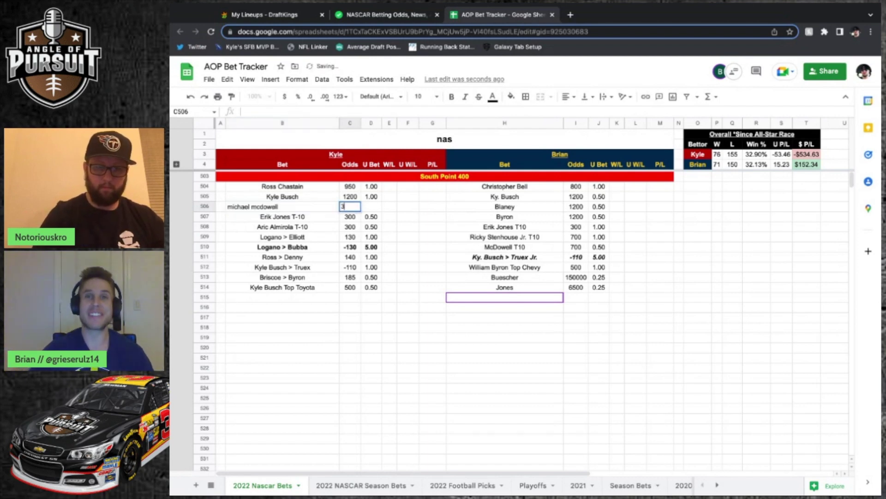
pyautogui.write('00')
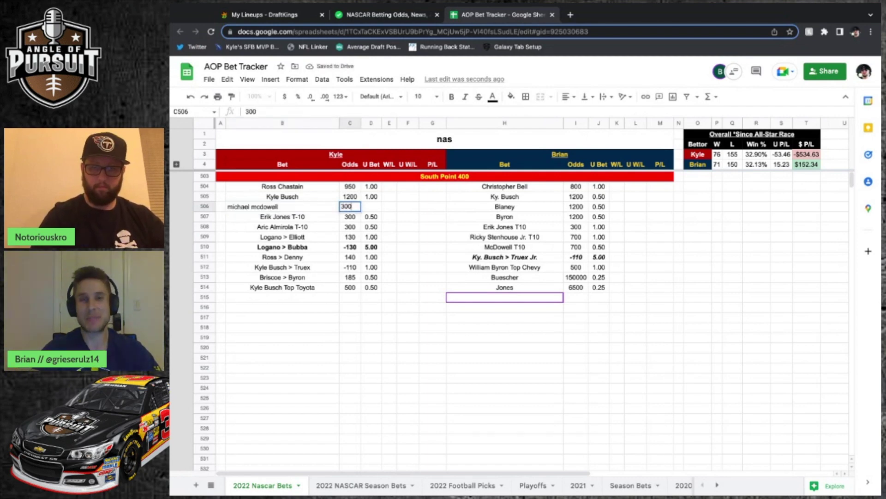
pyautogui.write('00')
pyautogui.press('Tab')
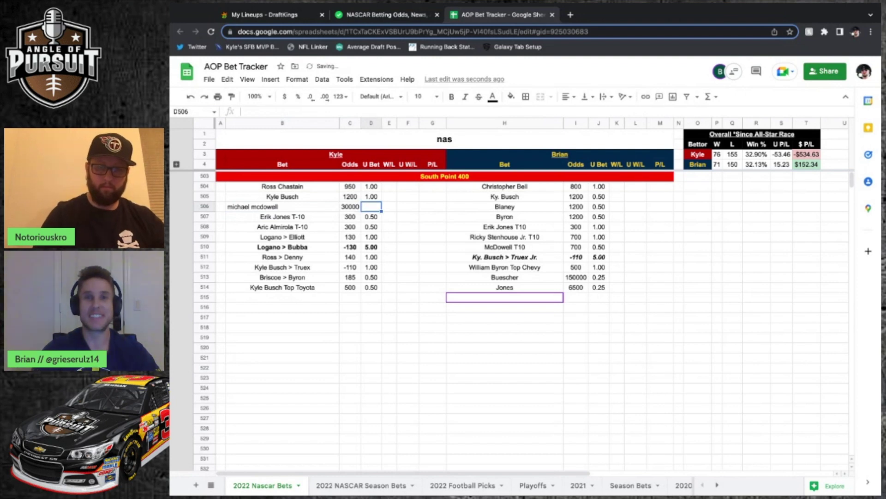
pyautogui.write('.')
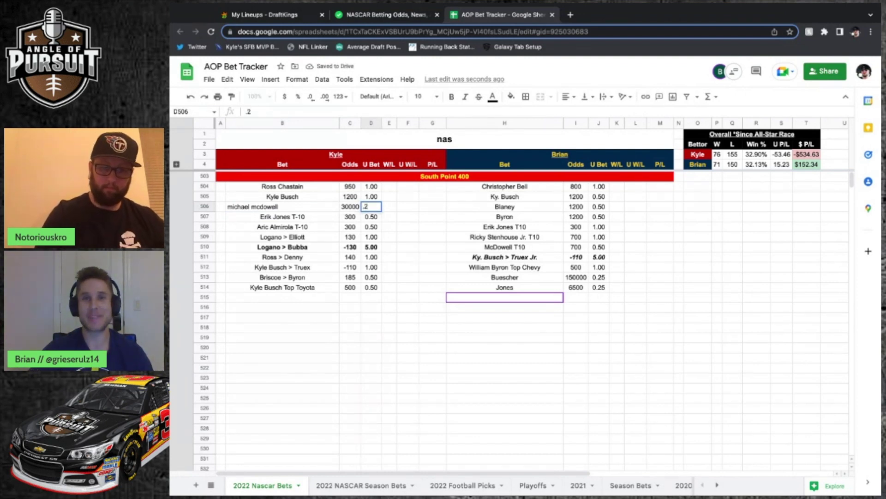
pyautogui.write('25')
# - Center-align the new michael mcdowell bet across B506:D506
pyautogui.press('Left')
pyautogui.press('Left')
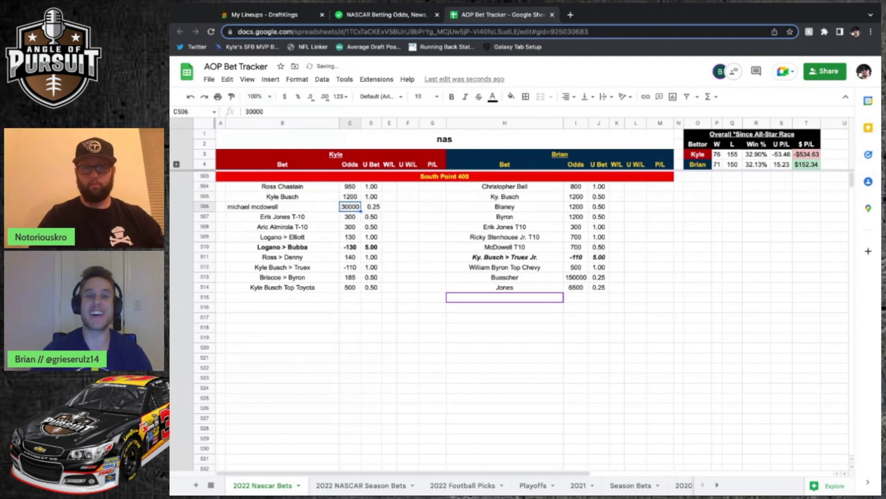
pyautogui.hotkey('shift', 'Right')
pyautogui.hotkey('shift', 'Right')
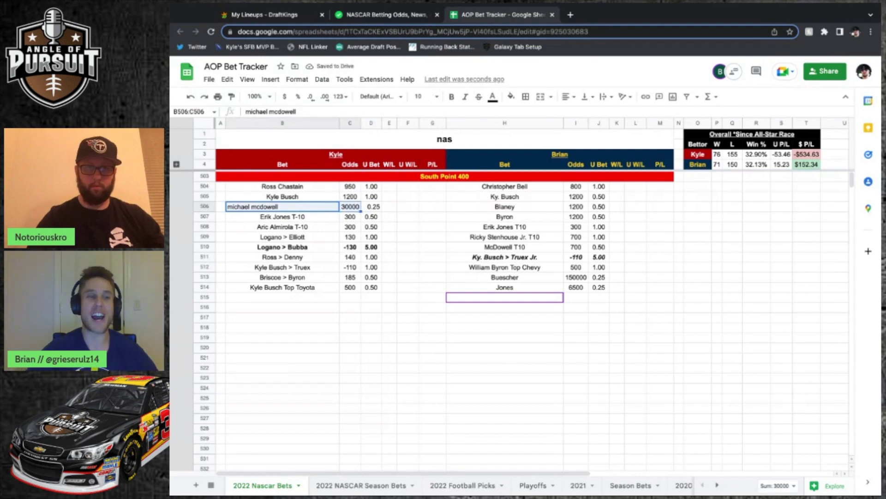
pyautogui.click(572, 97)
pyautogui.click(580, 119)
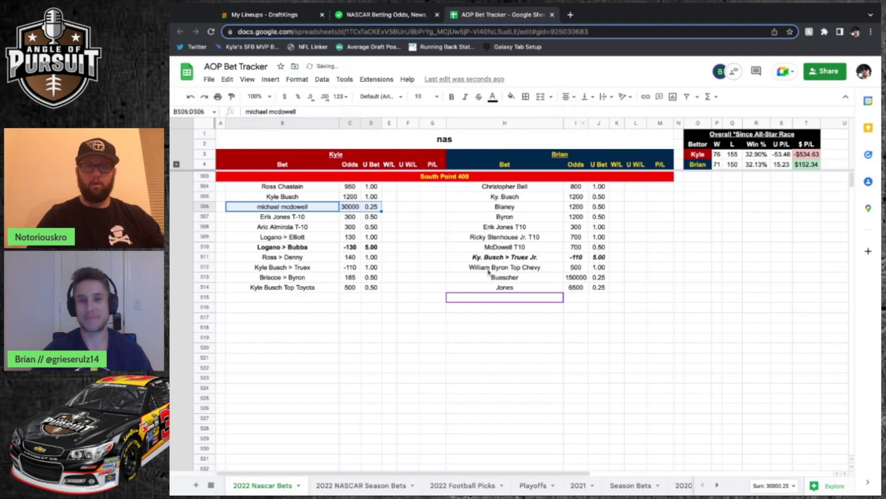
pyautogui.click(325, 369)
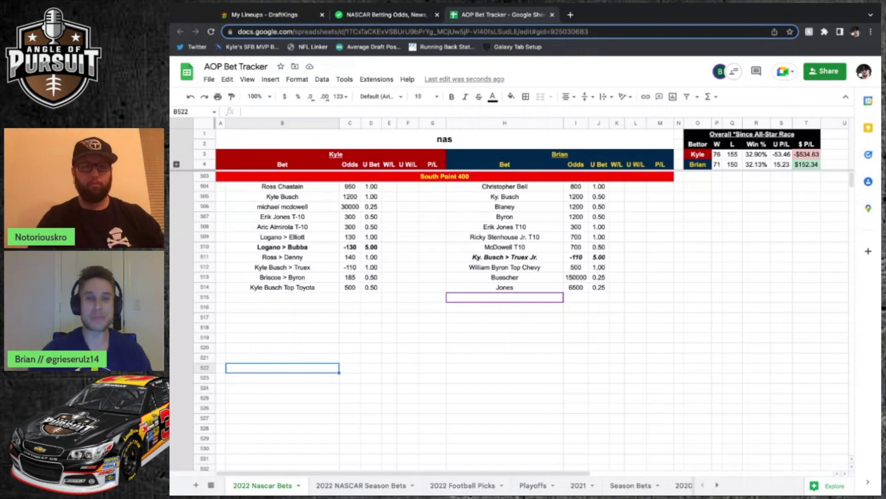
# - Switch back to the Action Network odds page and review the outright winner odds for the remaining longshots down to Todd Gilliland
pyautogui.click(376, 15)
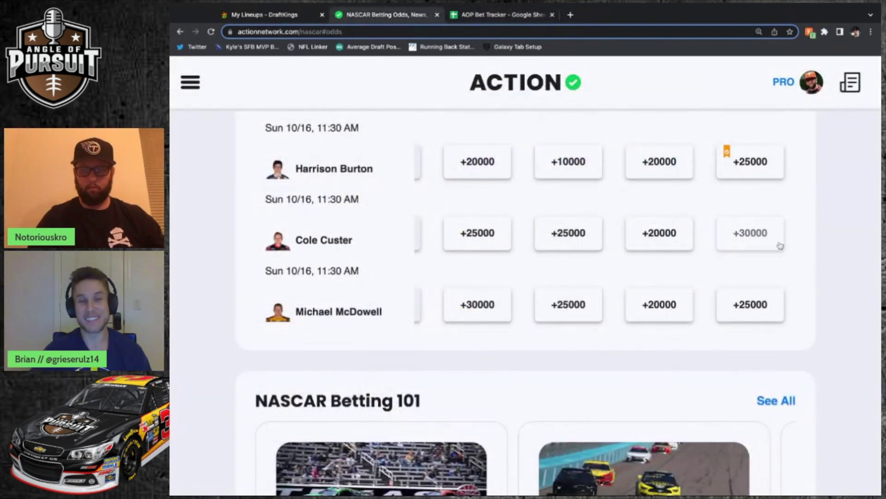
pyautogui.scroll(2, 852, 257)
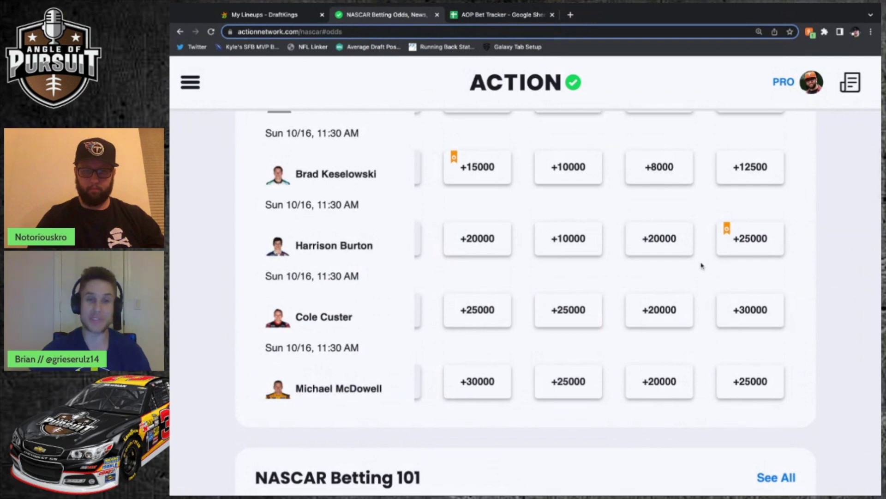
pyautogui.scroll(-1, 701, 265)
pyautogui.scroll(-1, 701, 265)
pyautogui.scroll(1, 802, 239)
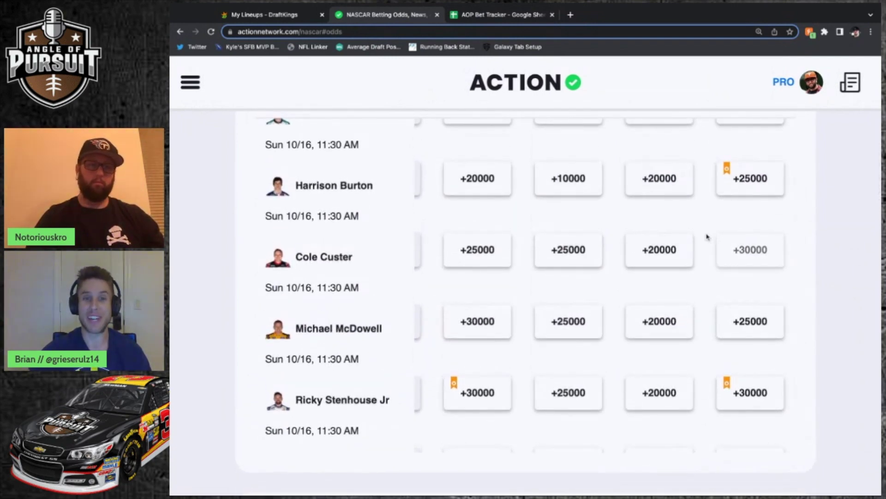
pyautogui.scroll(-4, 678, 229)
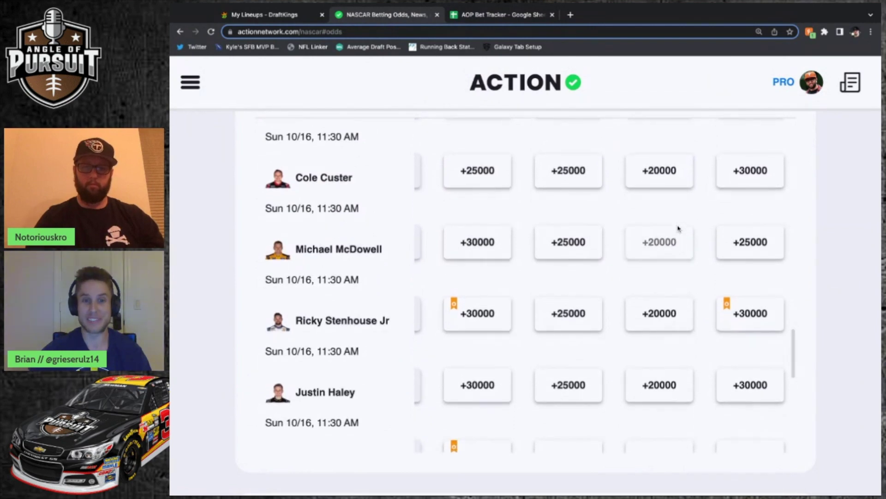
pyautogui.scroll(-1, 678, 228)
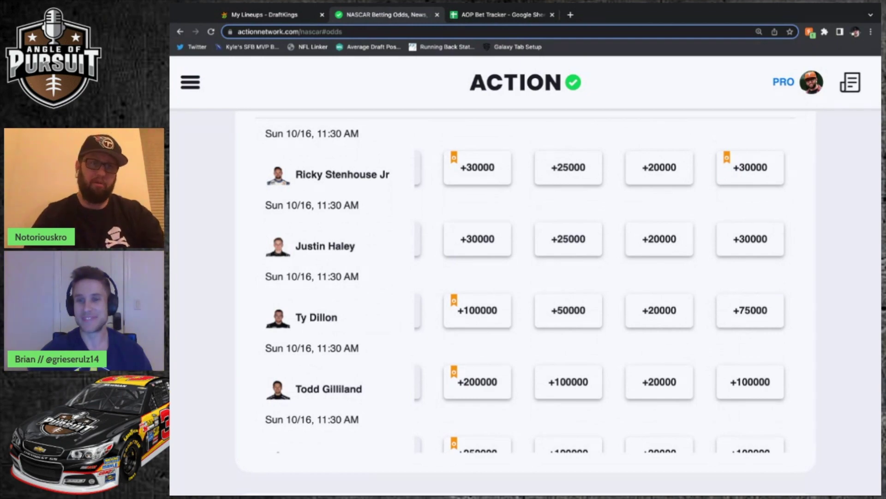
# - Change the South Point 400 odds from Outright Winner to the head-to-head driver matchups and view the listed pairings
pyautogui.scroll(10, 525, 277)
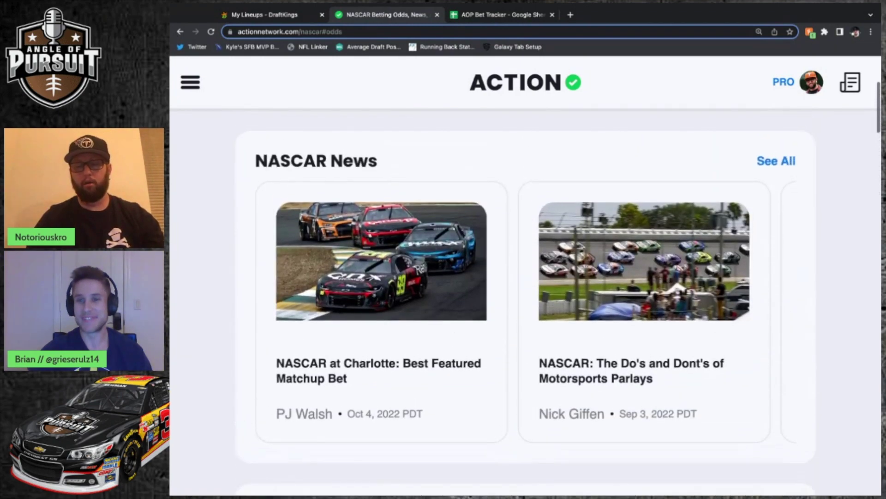
pyautogui.scroll(4, 851, 239)
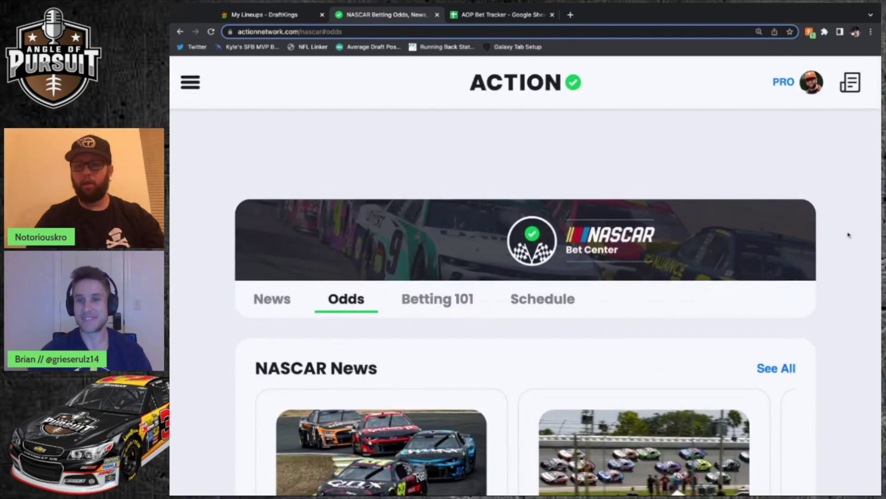
pyautogui.scroll(-5, 851, 239)
pyautogui.scroll(-6, 848, 238)
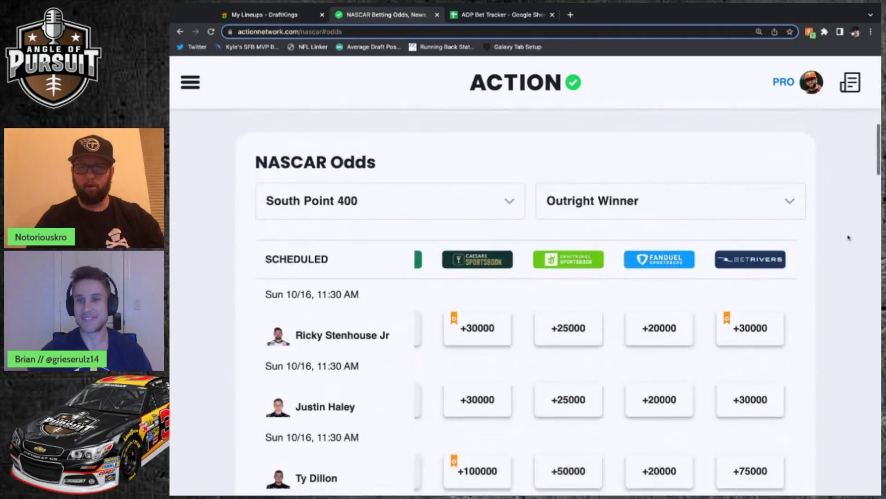
pyautogui.click(765, 190)
pyautogui.click(736, 233)
pyautogui.scroll(-1, 835, 187)
pyautogui.scroll(-3, 836, 186)
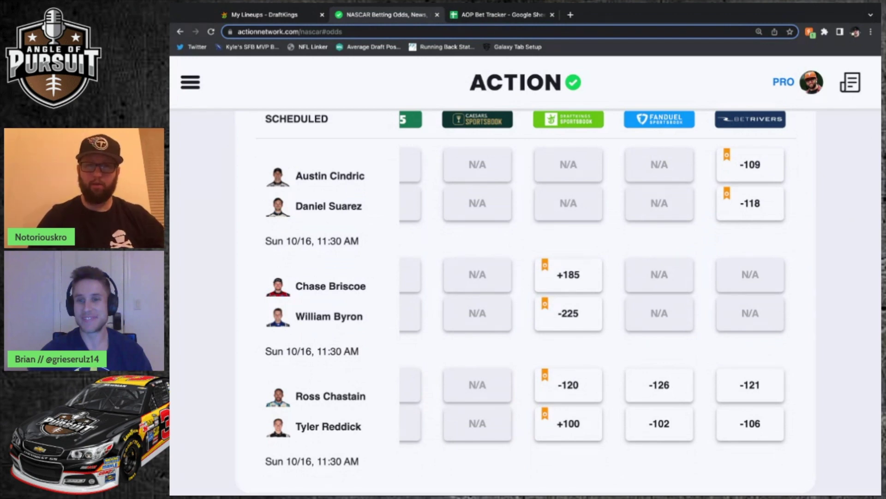
# - Compare the head-to-head driver matchup odds with the bets recorded in the AOP Bet Tracker spreadsheet
pyautogui.click(519, 13)
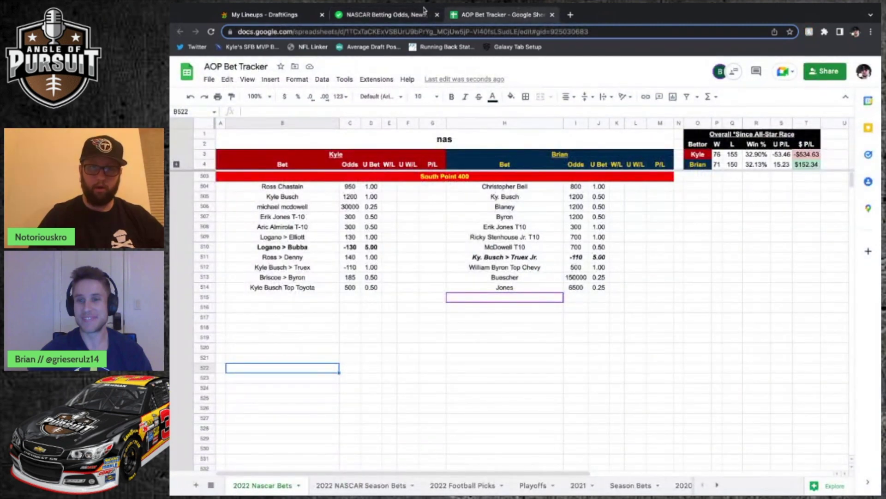
pyautogui.click(403, 17)
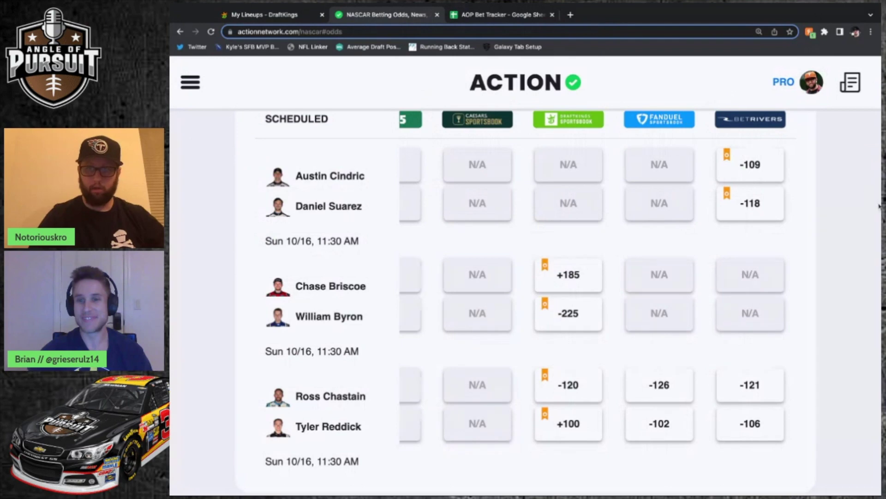
pyautogui.scroll(-1, 829, 241)
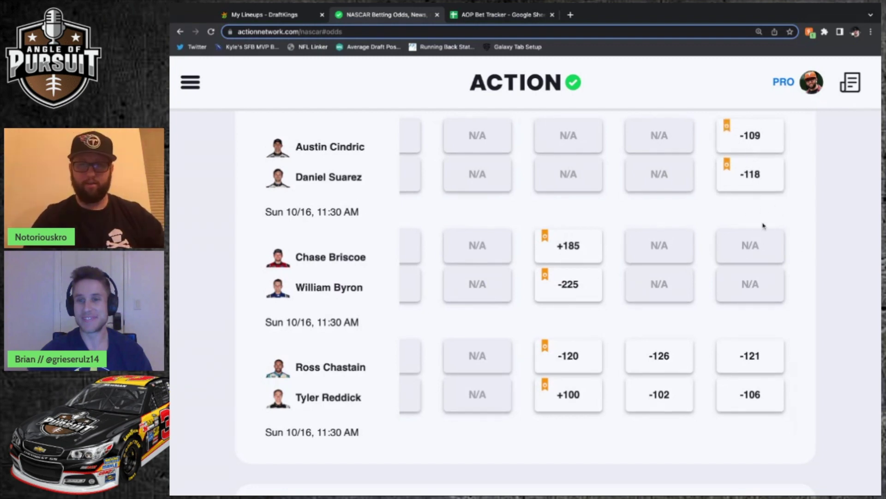
pyautogui.scroll(-2, 721, 221)
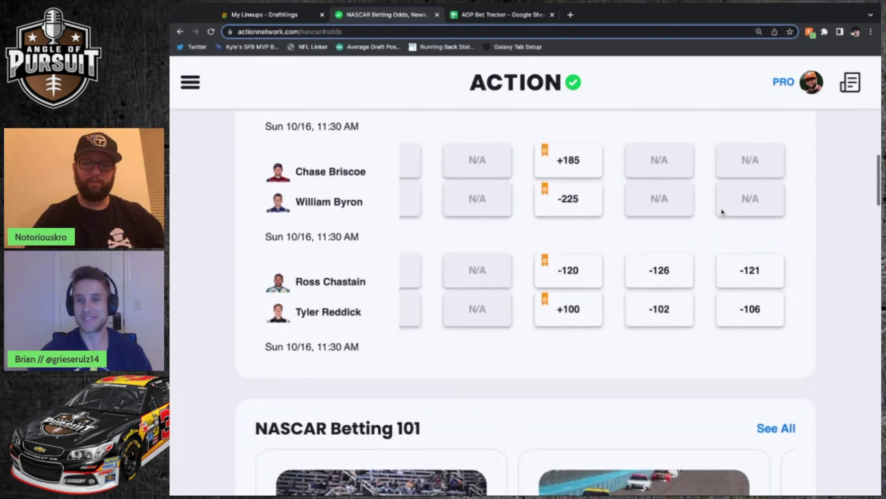
pyautogui.scroll(2, 721, 211)
pyautogui.scroll(2, 845, 184)
pyautogui.scroll(-2, 672, 195)
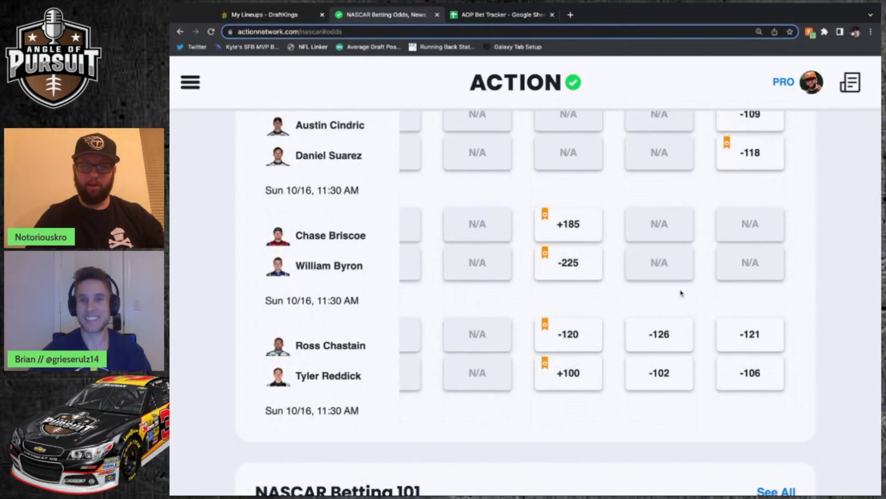
pyautogui.click(499, 15)
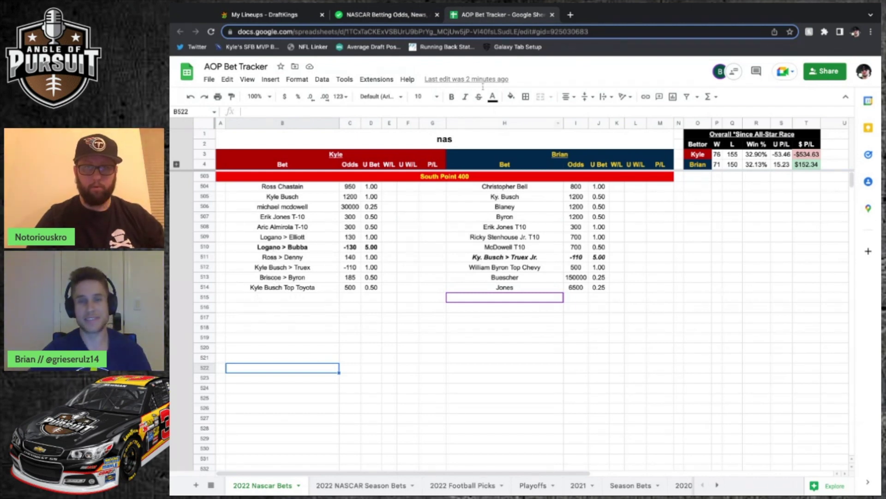
# - Switch to the Action Network odds page and review the driver matchups from Ross Chastain vs. Tyler Reddick back up to Joey Logano vs. Bubba Wallace
pyautogui.click(398, 15)
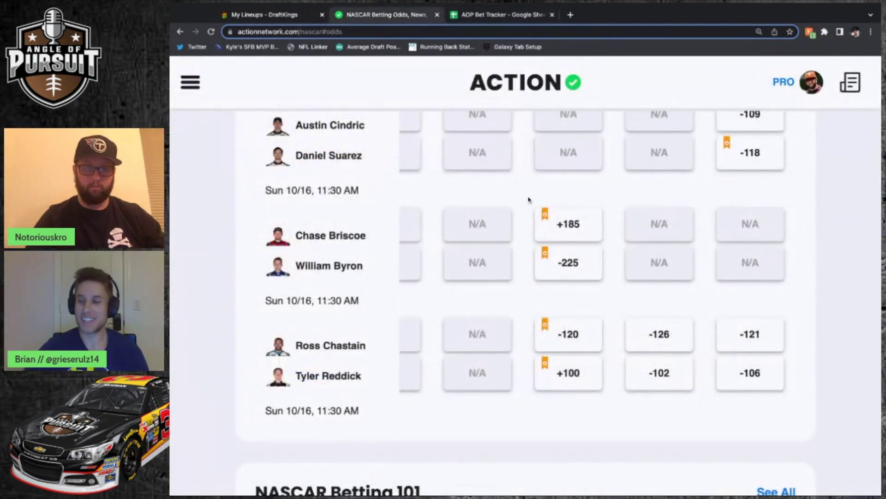
pyautogui.scroll(-2, 529, 200)
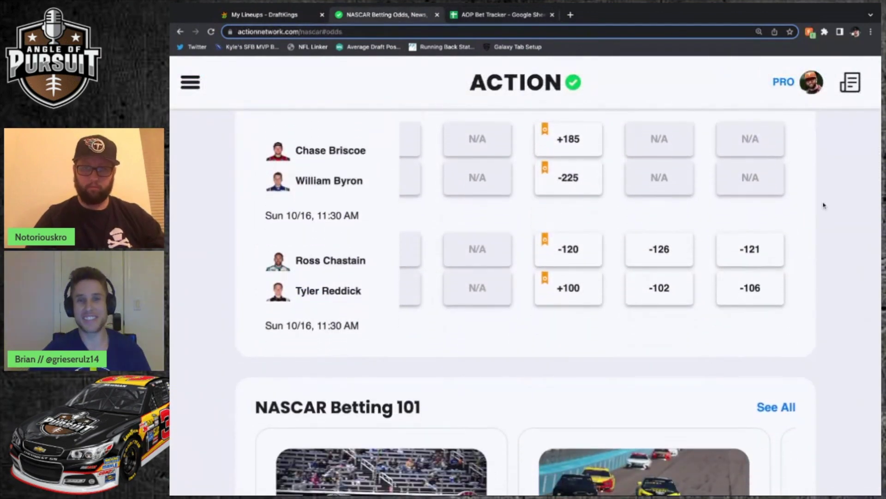
pyautogui.scroll(2, 825, 205)
pyautogui.scroll(-2, 681, 208)
pyautogui.scroll(3, 681, 207)
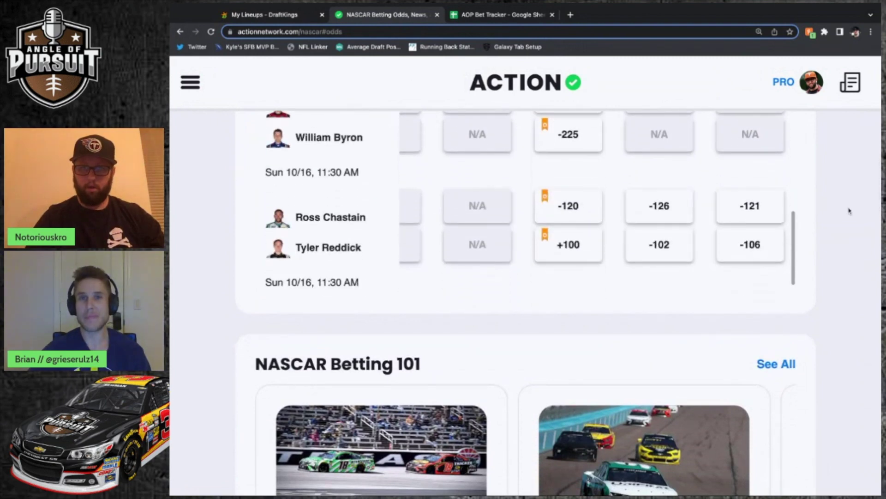
pyautogui.scroll(3, 831, 217)
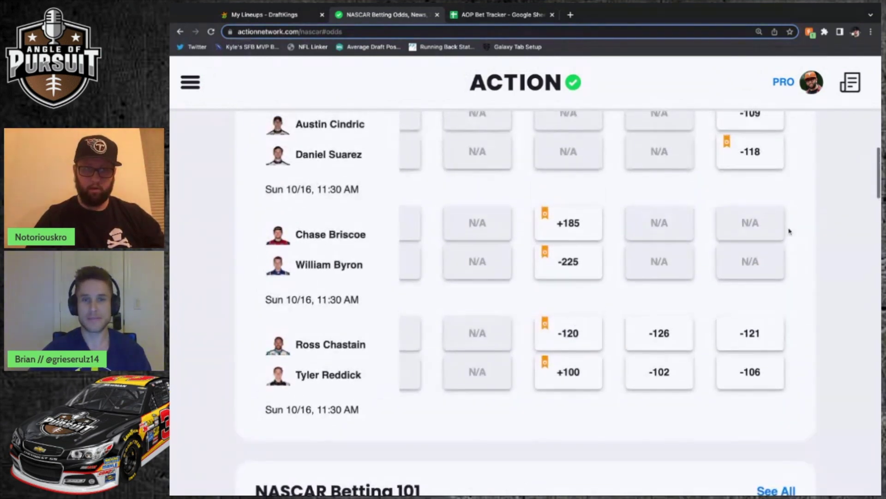
pyautogui.scroll(7, 638, 294)
pyautogui.scroll(3, 559, 303)
pyautogui.scroll(6, 560, 302)
pyautogui.scroll(5, 526, 266)
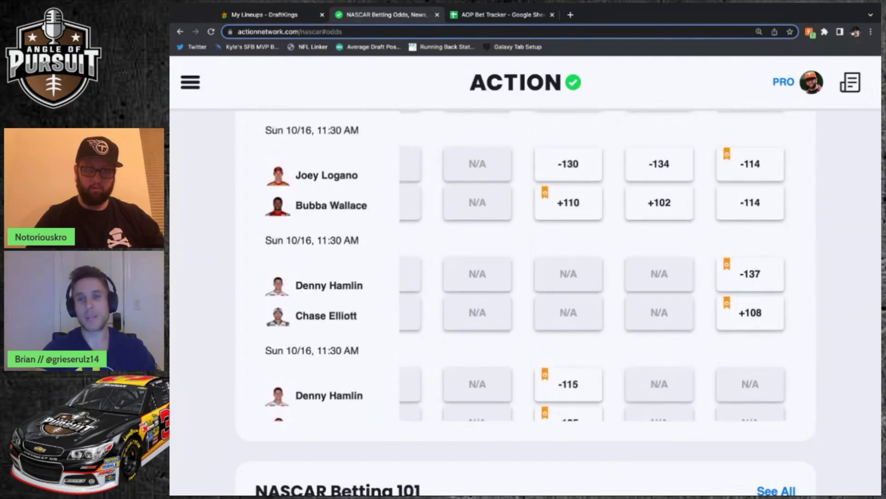
# - Change the South Point 400 odds from Matchups to Top 10 and review the drivers' odds down to Daniel Suarez
pyautogui.scroll(6, 672, 251)
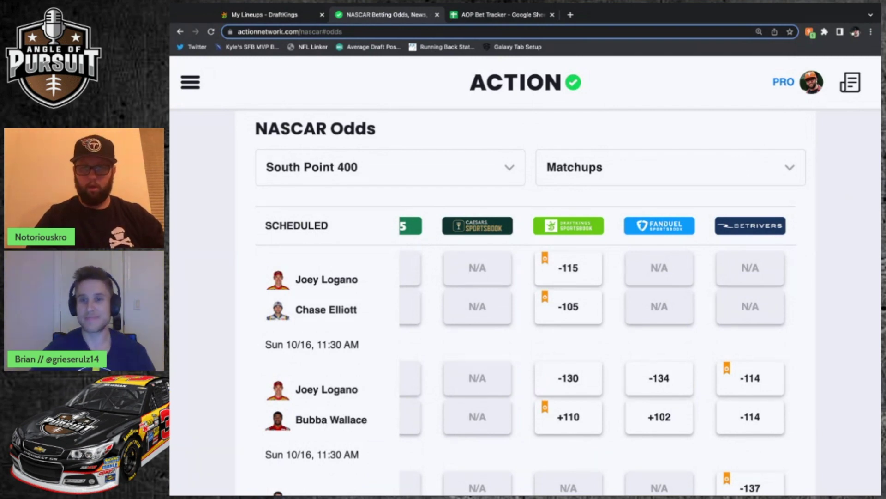
pyautogui.click(685, 327)
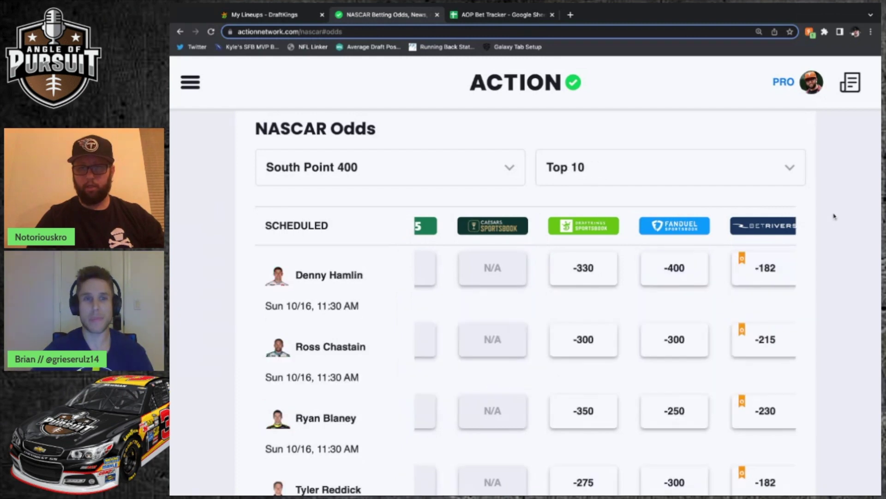
pyautogui.scroll(-2, 685, 327)
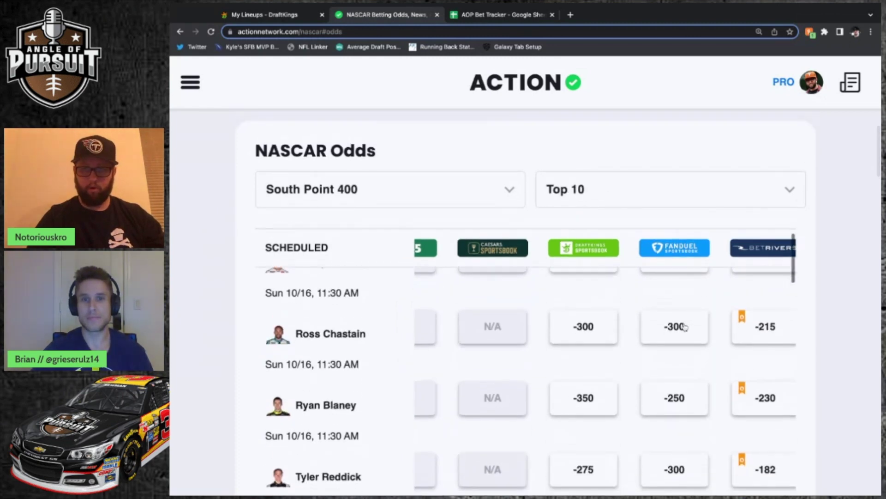
pyautogui.scroll(-2, 823, 266)
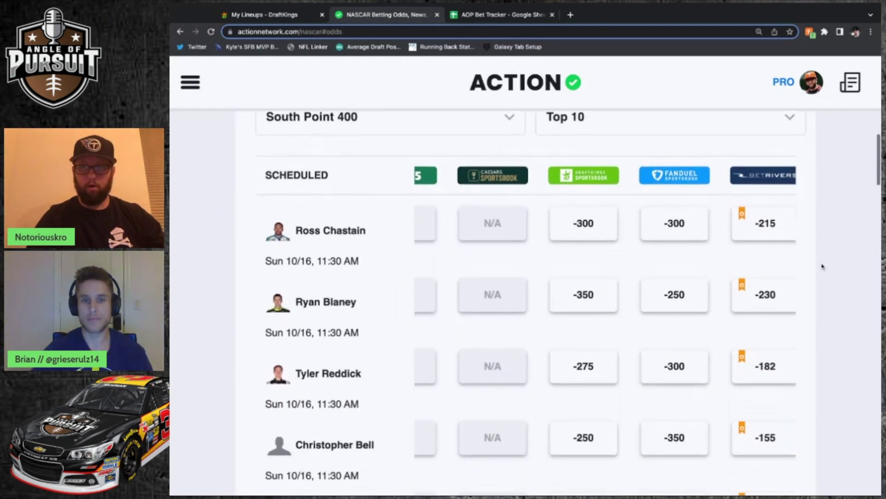
pyautogui.scroll(-1, 822, 266)
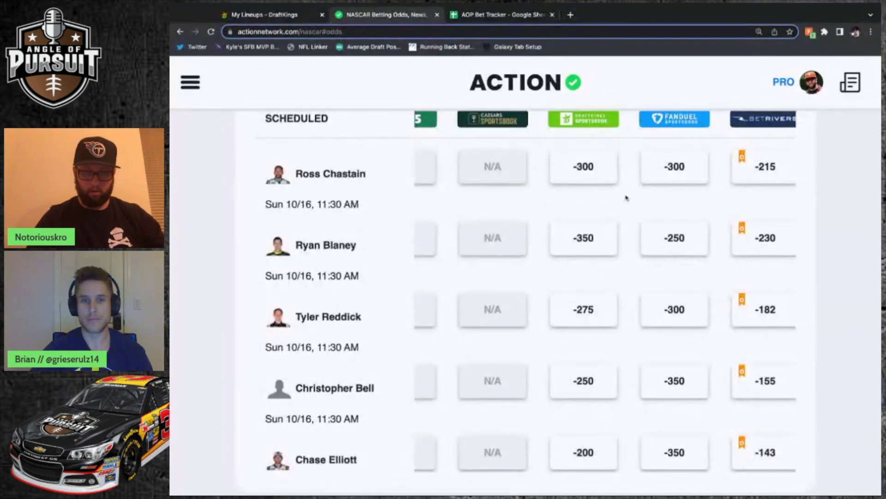
pyautogui.scroll(-1, 628, 198)
pyautogui.scroll(-2, 628, 197)
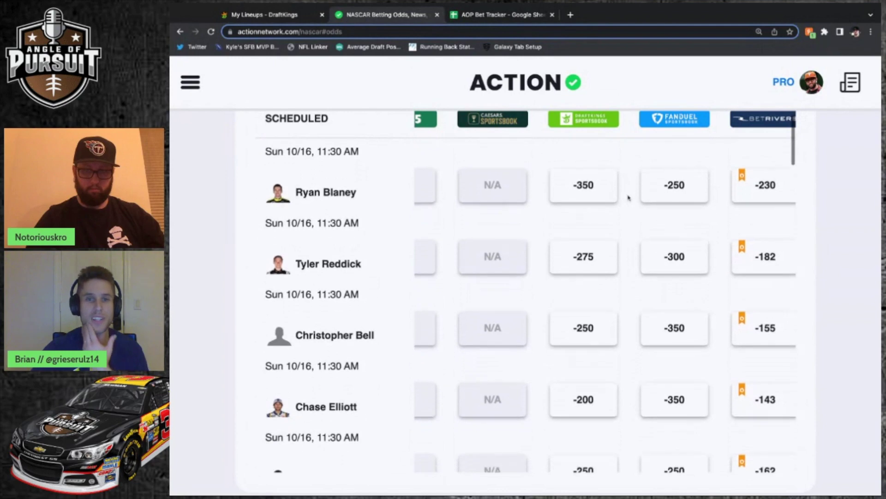
pyautogui.scroll(-3, 628, 198)
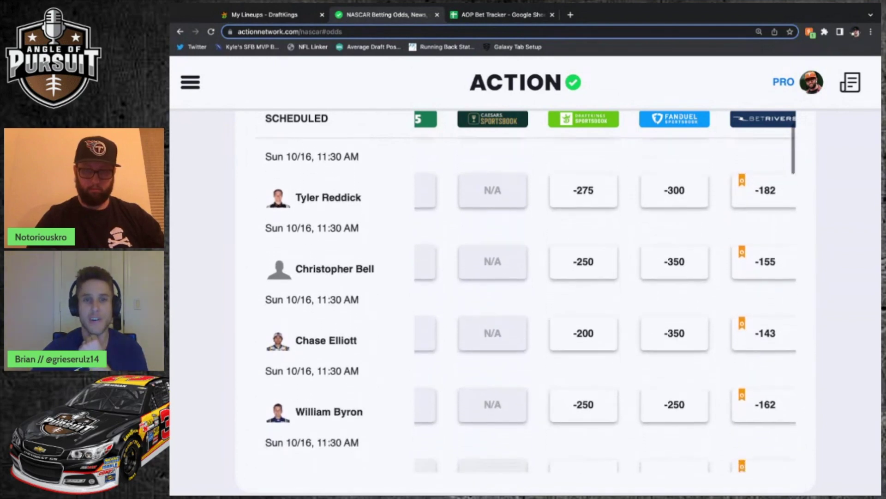
pyautogui.scroll(-7, 531, 305)
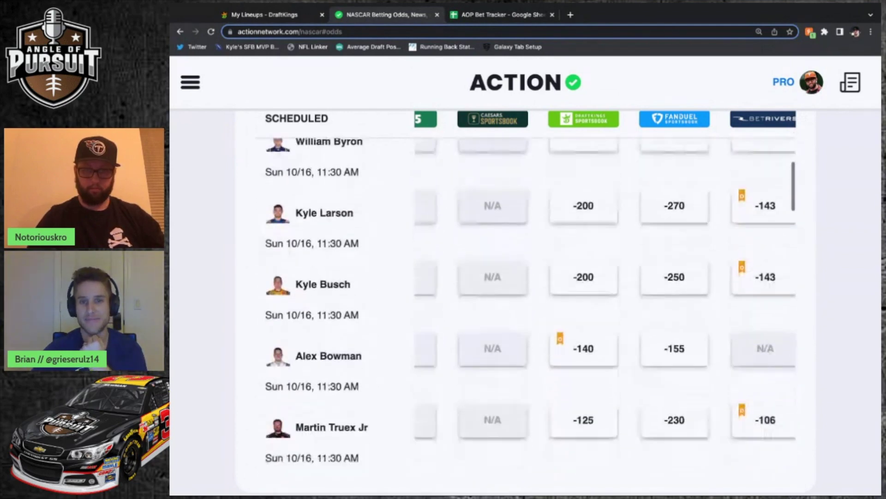
pyautogui.scroll(-1, 531, 305)
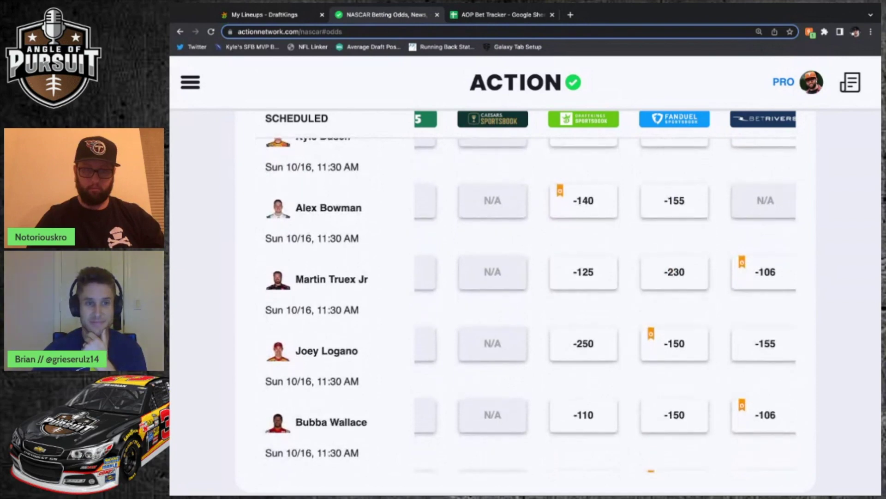
pyautogui.scroll(-2, 625, 254)
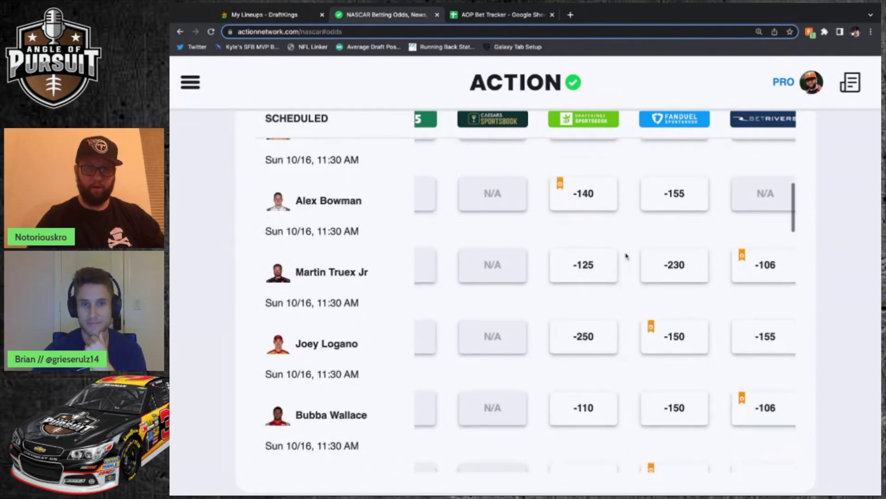
pyautogui.scroll(-1, 625, 255)
pyautogui.scroll(-2, 626, 255)
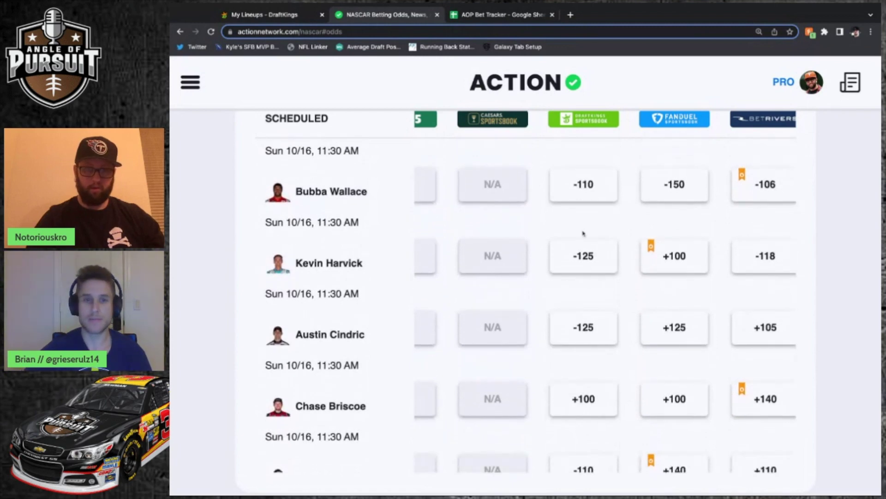
pyautogui.scroll(-1, 600, 265)
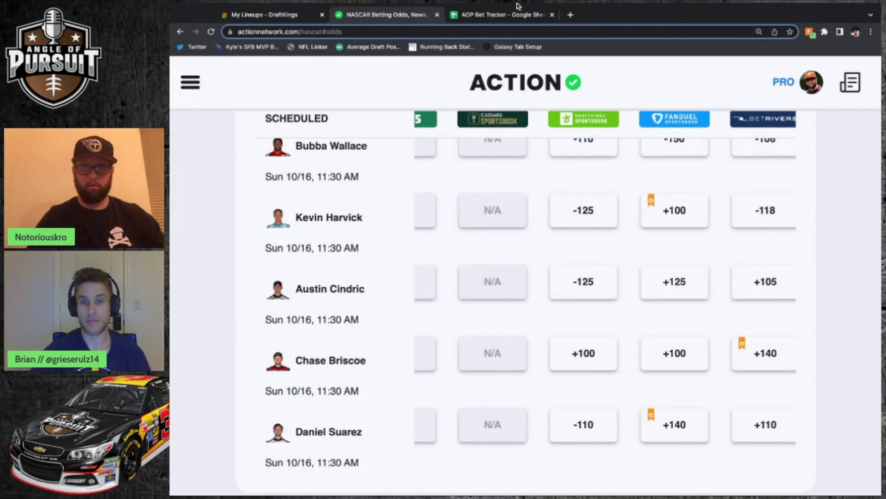
# - Switch to the AOP Bet Tracker spreadsheet and record the bet Cindric T-10 in B515 with odds of 125 in C515
pyautogui.click(504, 16)
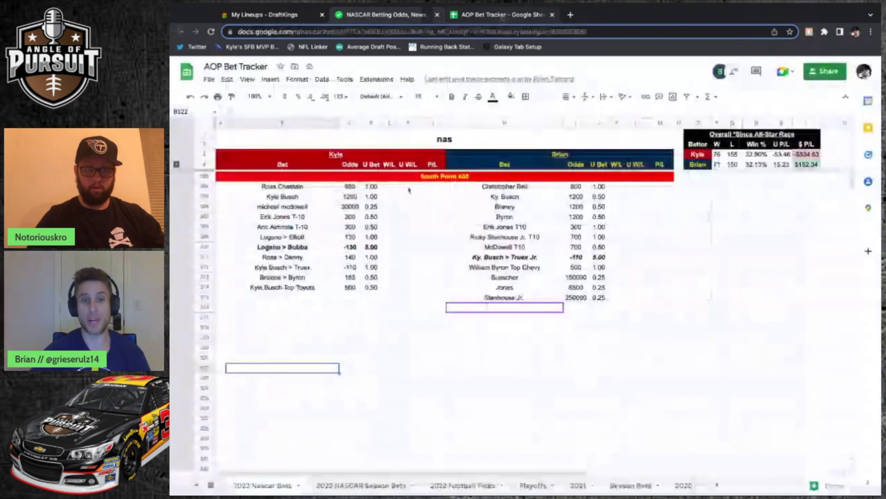
pyautogui.click(266, 297)
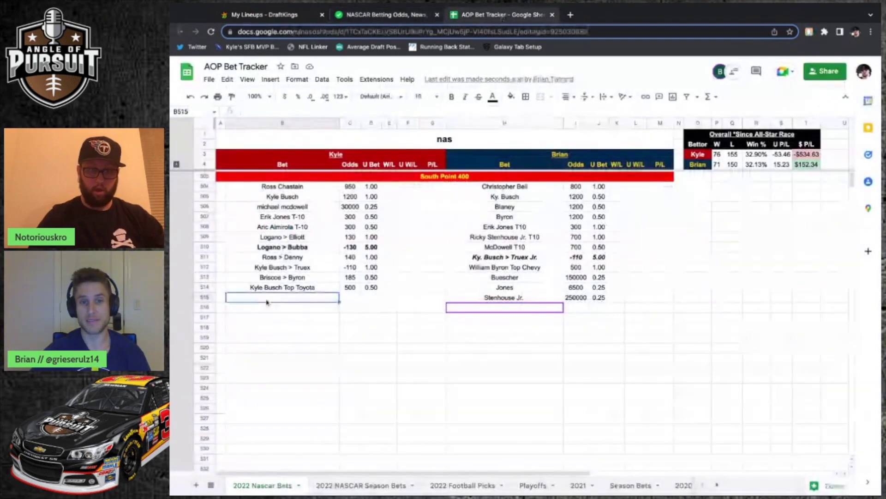
pyautogui.write('Cin')
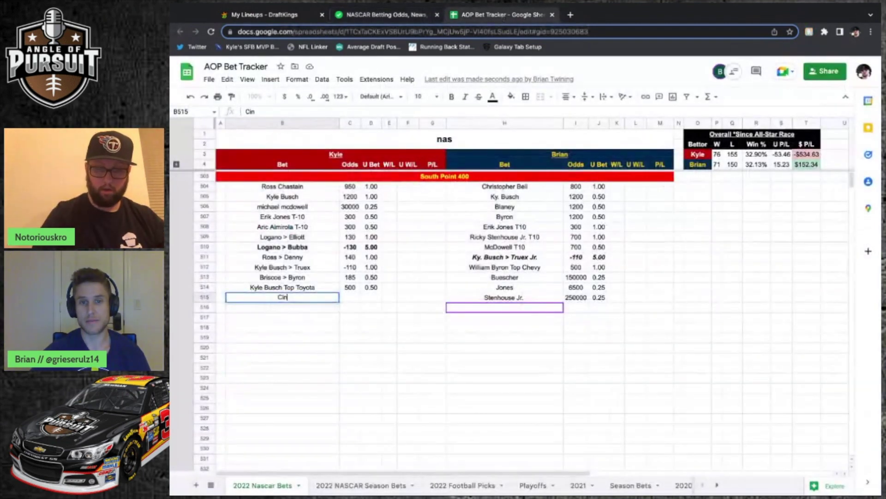
pyautogui.write('dric')
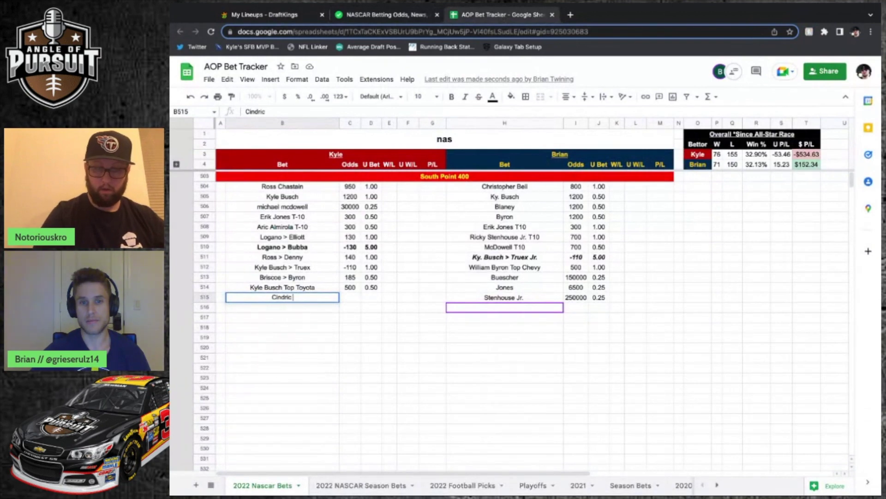
pyautogui.write(' T-10')
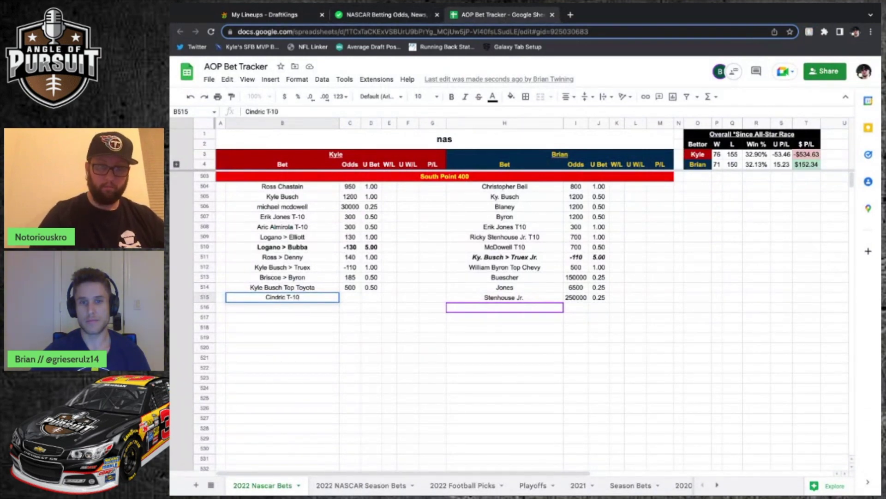
pyautogui.press('Tab')
pyautogui.write('125')
pyautogui.press('Tab')
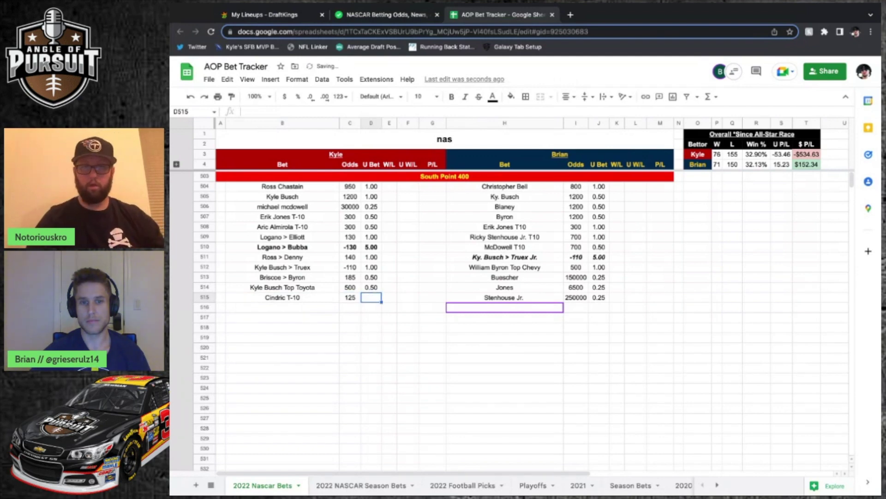
# - Switch back to the Action Network page and review the remaining Top 10 odds from Austin Cindric down to Ty Dillon
pyautogui.click(372, 15)
pyautogui.scroll(-2, 618, 293)
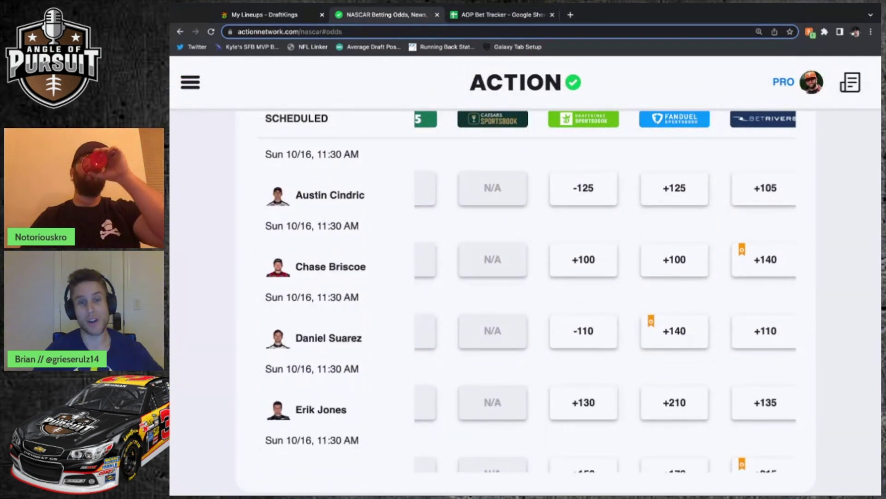
pyautogui.scroll(-8, 526, 300)
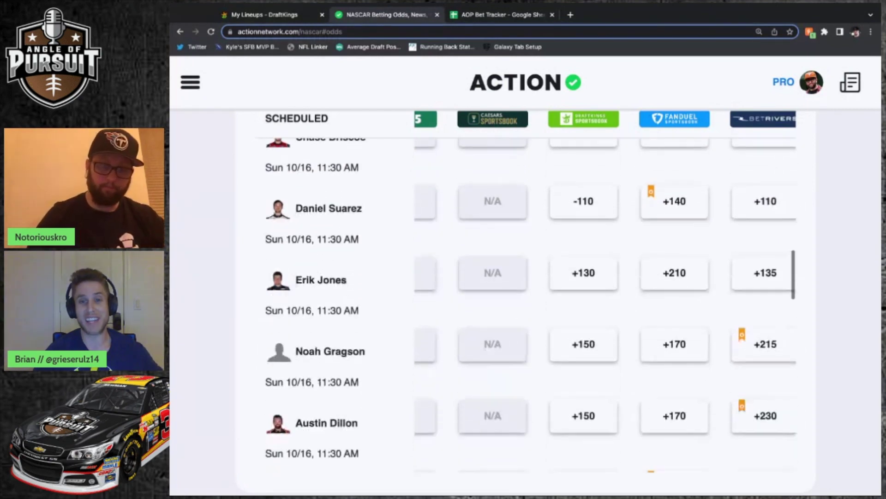
pyautogui.scroll(-3, 526, 300)
pyautogui.scroll(-1, 642, 269)
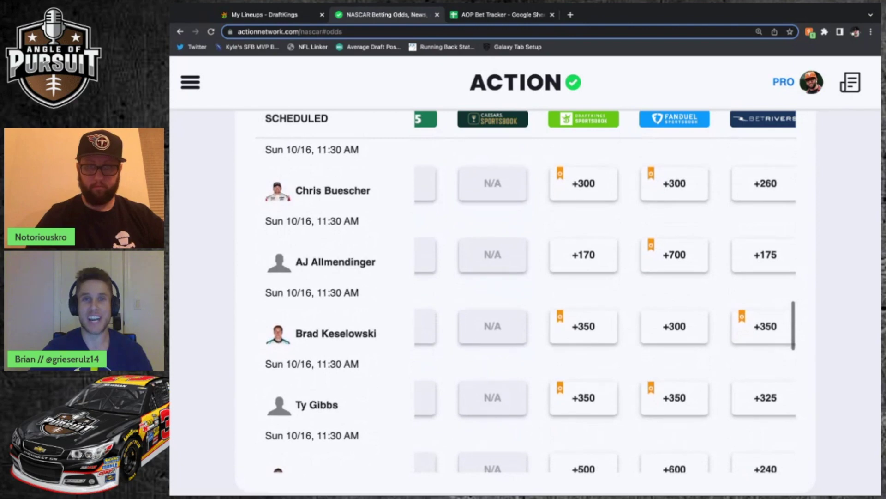
pyautogui.hscroll(1, 642, 269)
pyautogui.scroll(-2, 642, 269)
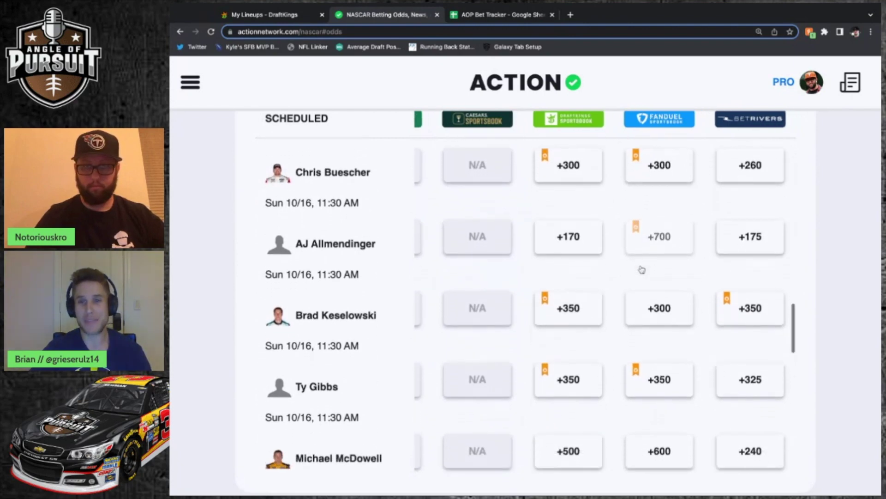
pyautogui.scroll(-4, 659, 249)
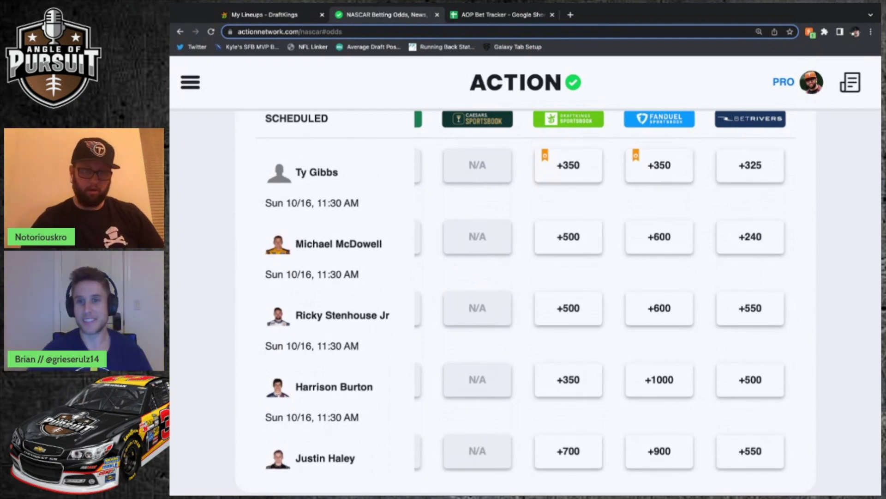
pyautogui.scroll(-2, 526, 300)
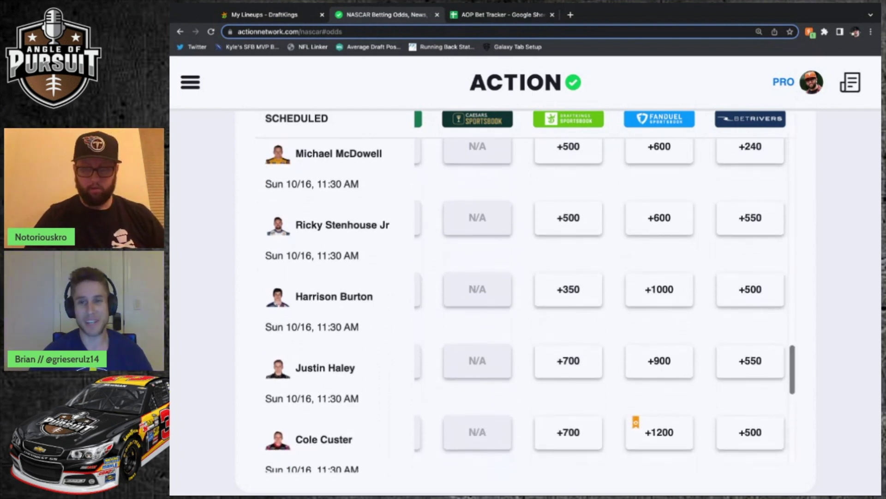
pyautogui.scroll(-1, 527, 300)
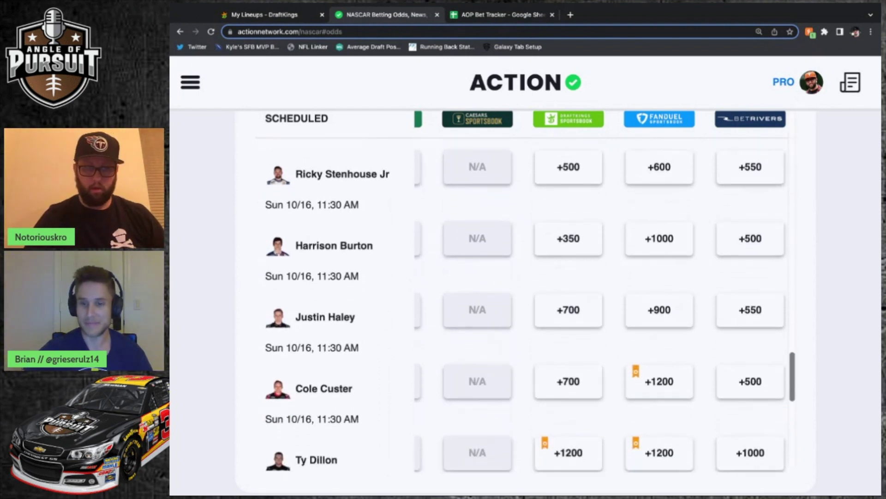
pyautogui.scroll(-1, 526, 300)
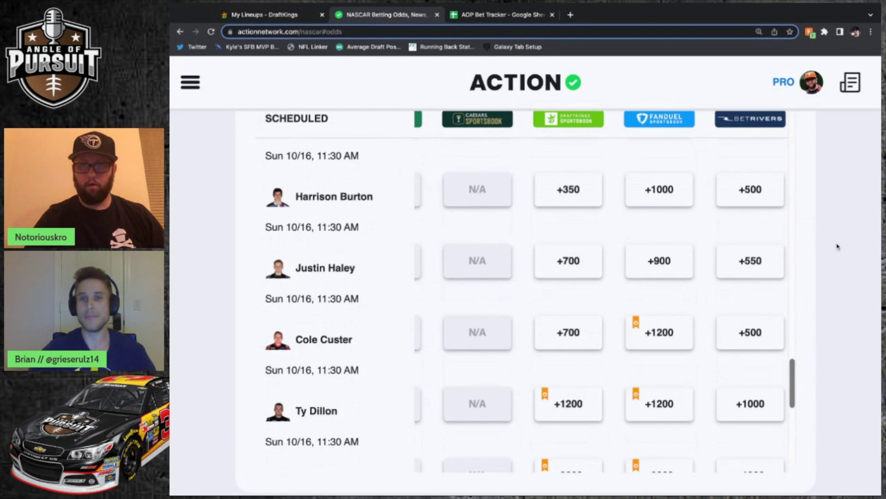
pyautogui.scroll(1, 838, 247)
pyautogui.scroll(10, 838, 247)
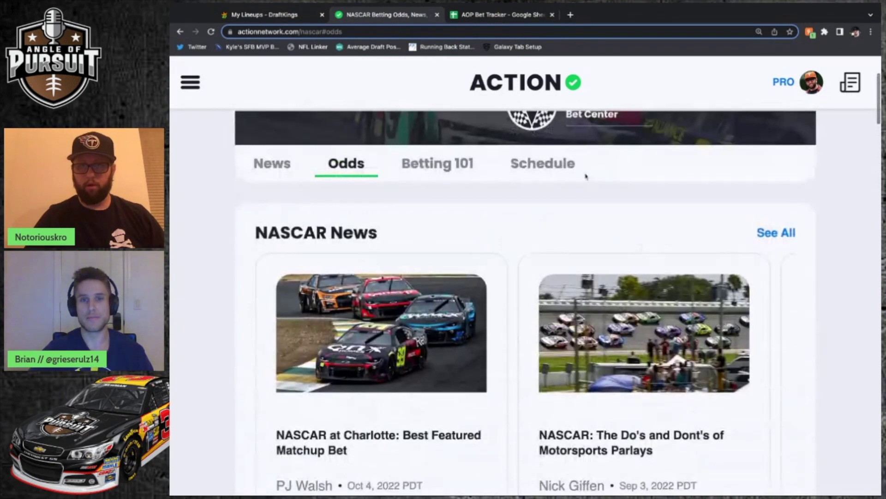
# - Return to the AOP Bet Tracker spreadsheet and make the Cindric T-10 bet in B515:D515 bold
pyautogui.click(504, 18)
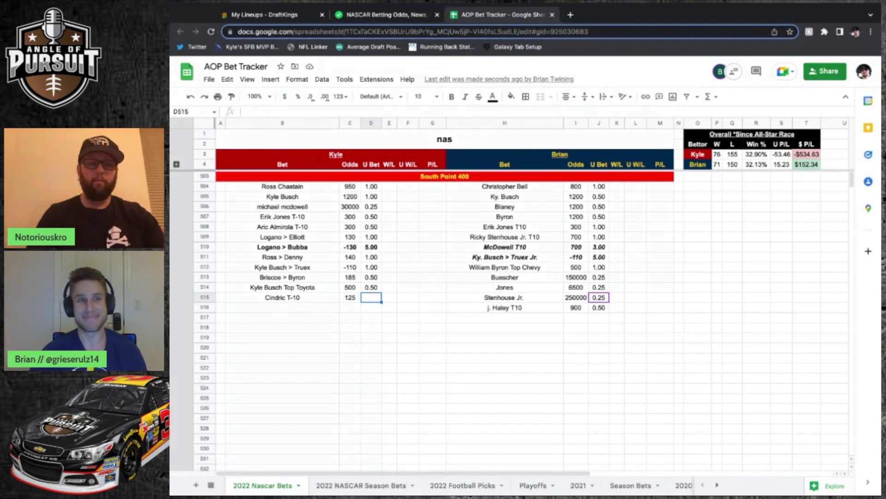
pyautogui.click(350, 297)
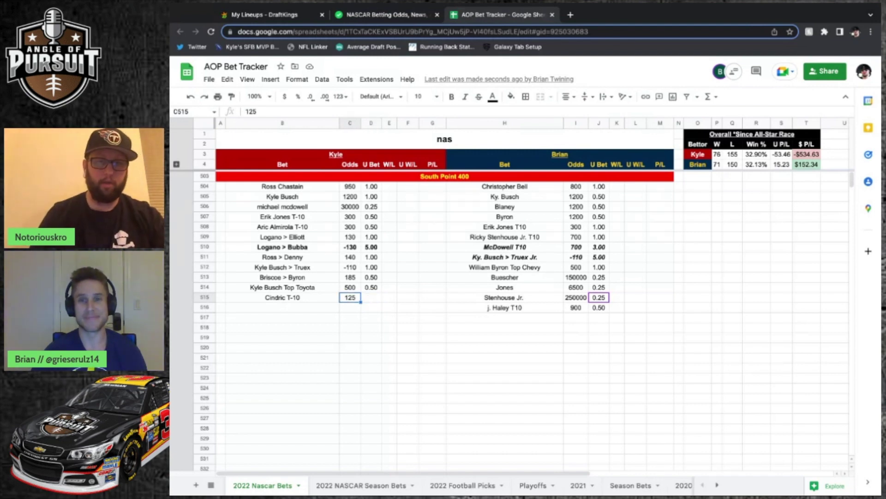
pyautogui.click(282, 297)
pyautogui.hotkey('shift', 'Right')
pyautogui.hotkey('shift', 'Right')
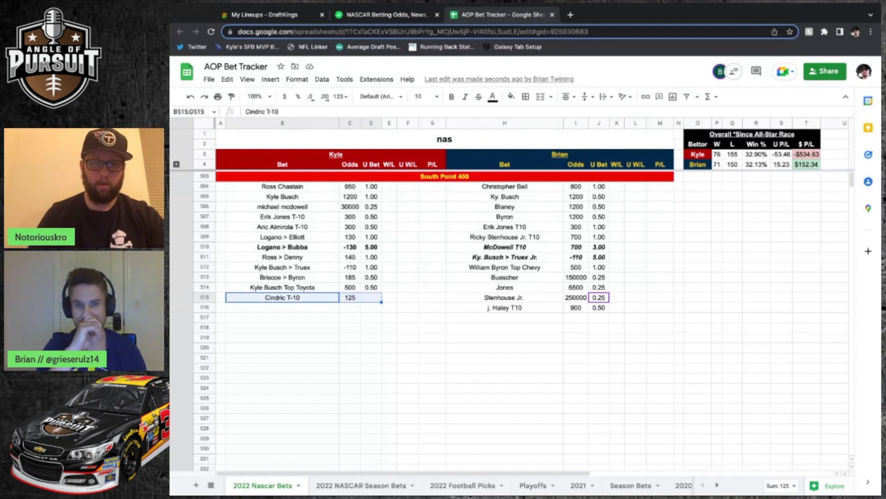
pyautogui.hotkey('ctrl', 'b')
# - Enter a 5-unit stake for the Cindric T-10 bet in D515
pyautogui.click(350, 298)
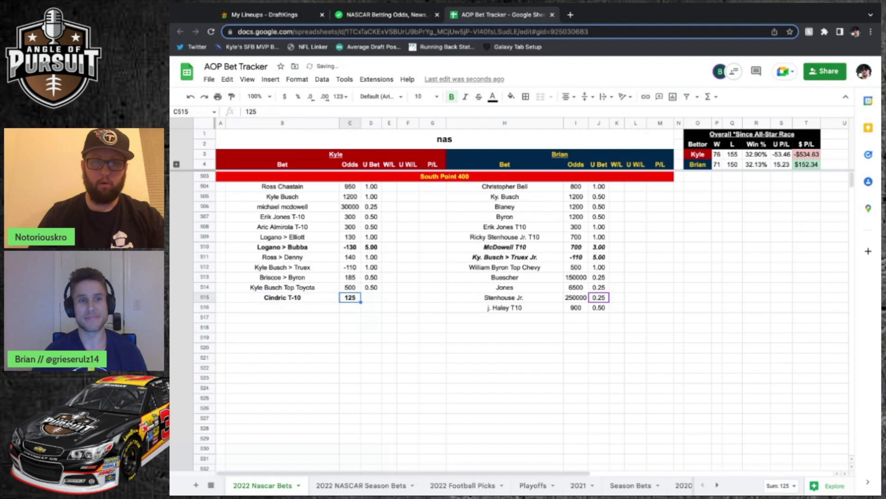
pyautogui.press('Tab')
pyautogui.write('5')
pyautogui.press('Return')
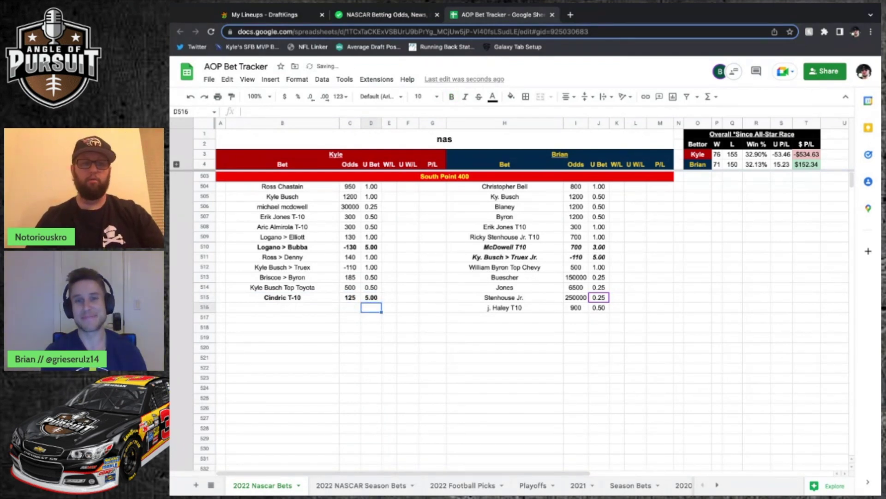